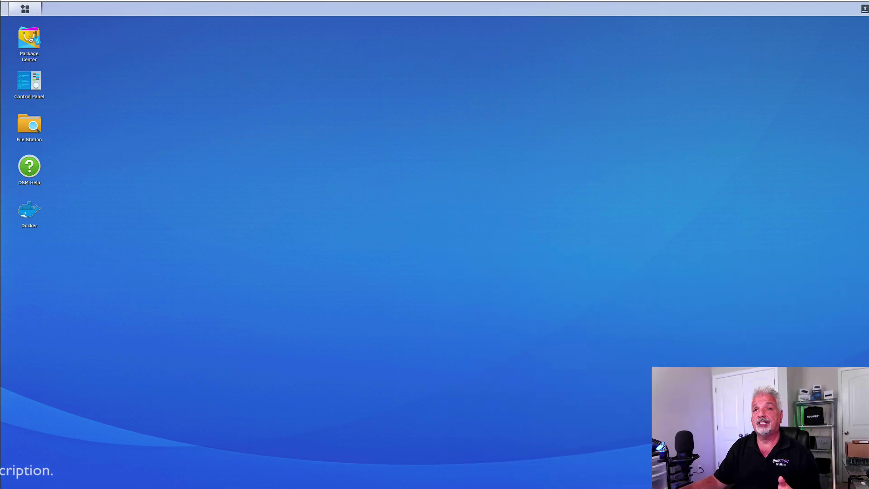
# Search Package Center for 'Docker' and confirm the Docker package is already installed
pyautogui.click(30, 39)
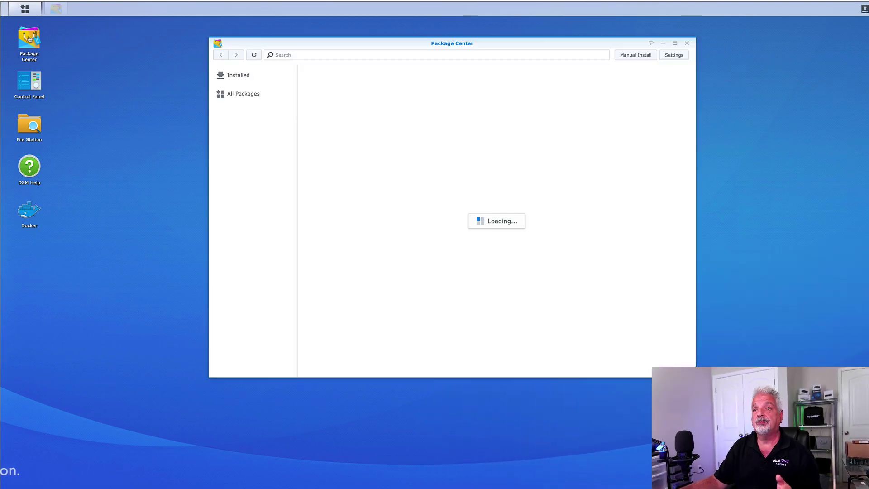
pyautogui.click(298, 56)
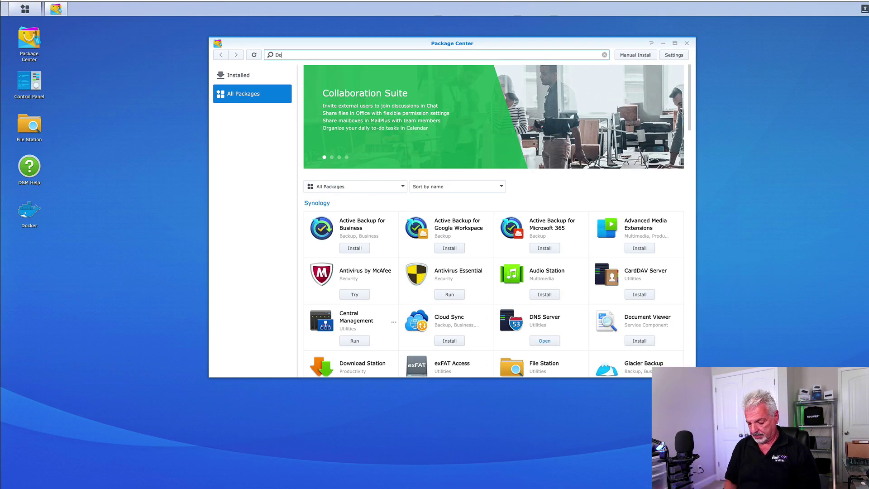
pyautogui.press('Return')
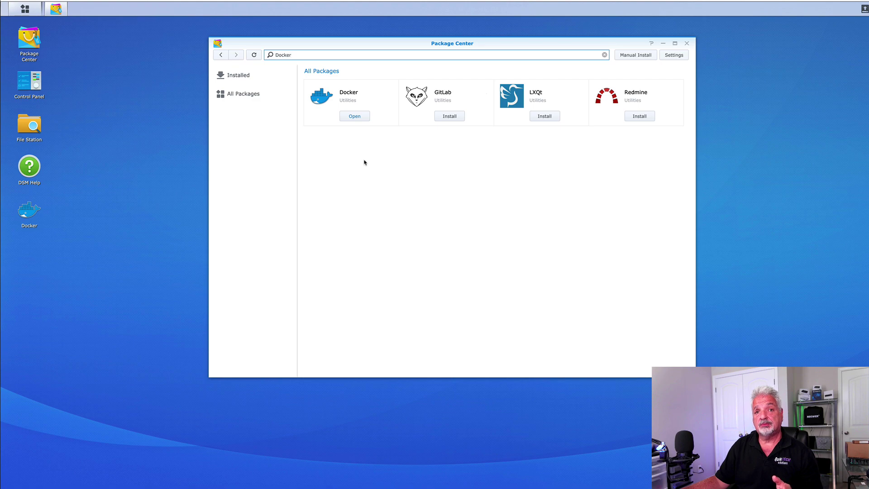
# Launch Docker, check the empty Container list, then browse the Registry of downloadable images
pyautogui.click(354, 116)
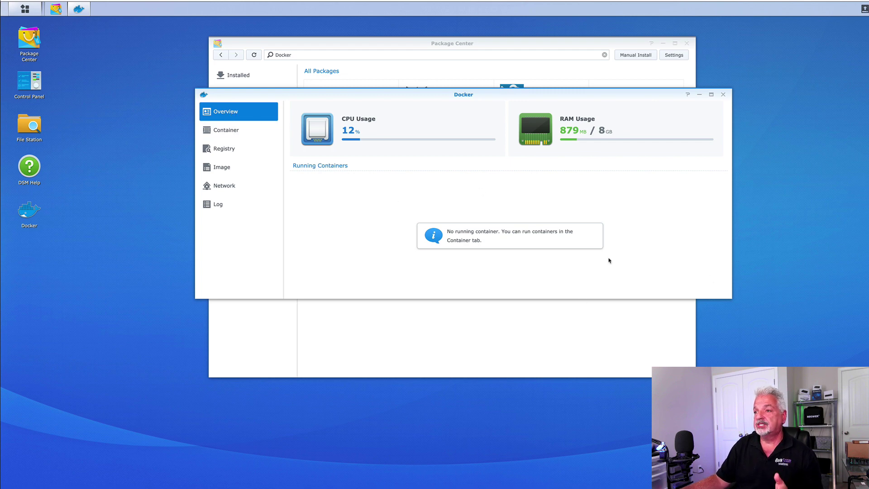
pyautogui.click(222, 133)
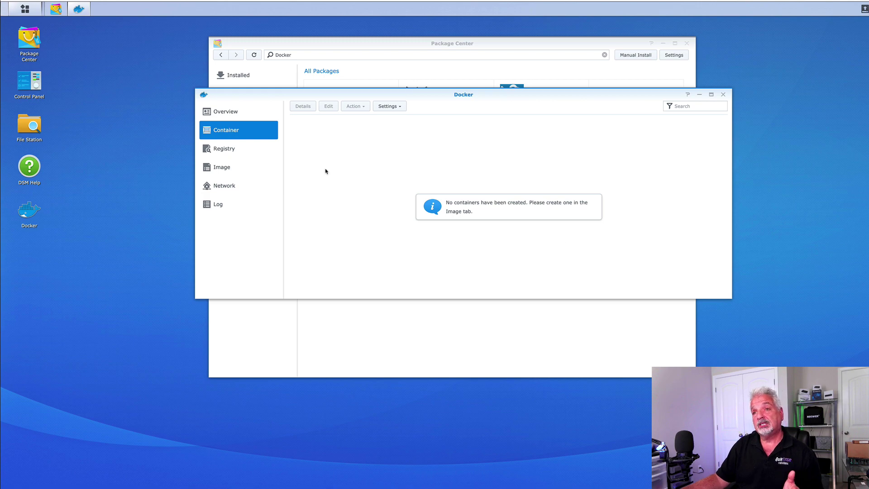
pyautogui.click(219, 150)
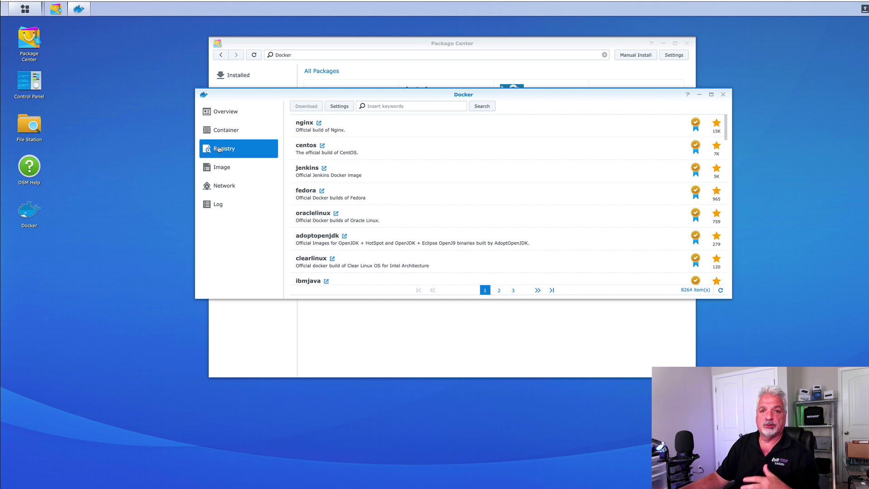
# Search the registry for 'nginx rtmp', download tiangolo/nginx-rtmp, and view it under Image
pyautogui.click(385, 106)
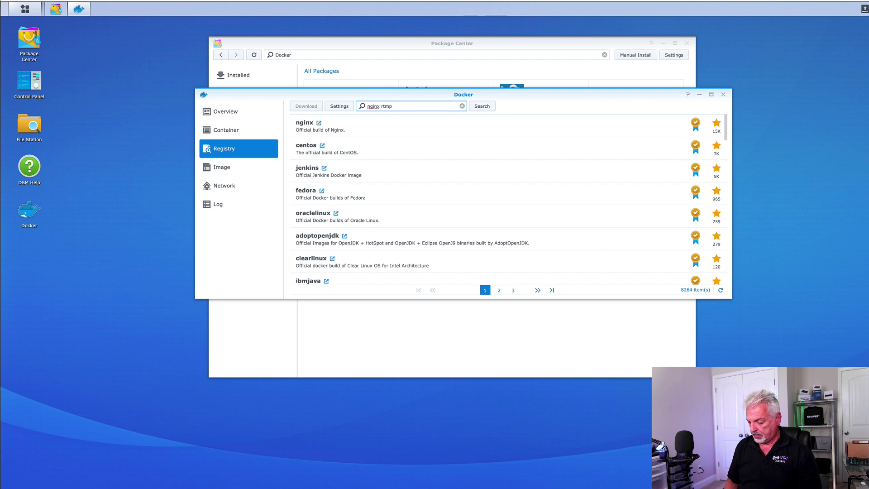
pyautogui.press('Return')
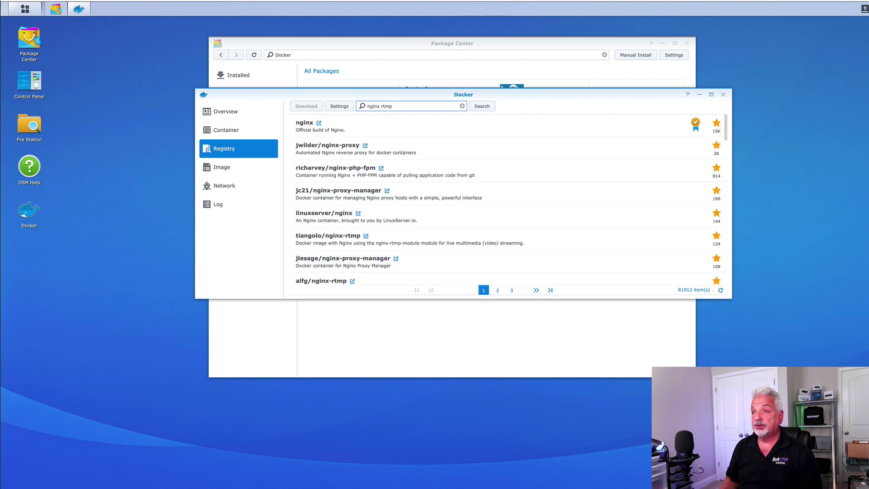
pyautogui.click(342, 243)
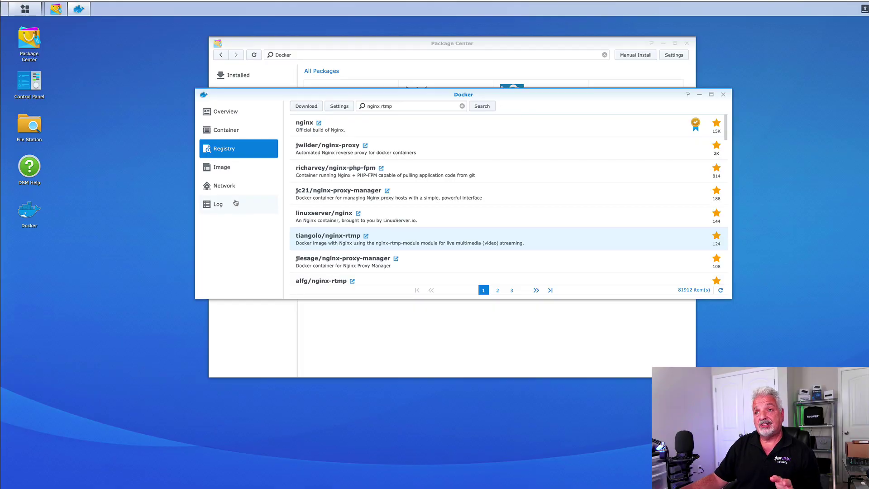
pyautogui.click(222, 169)
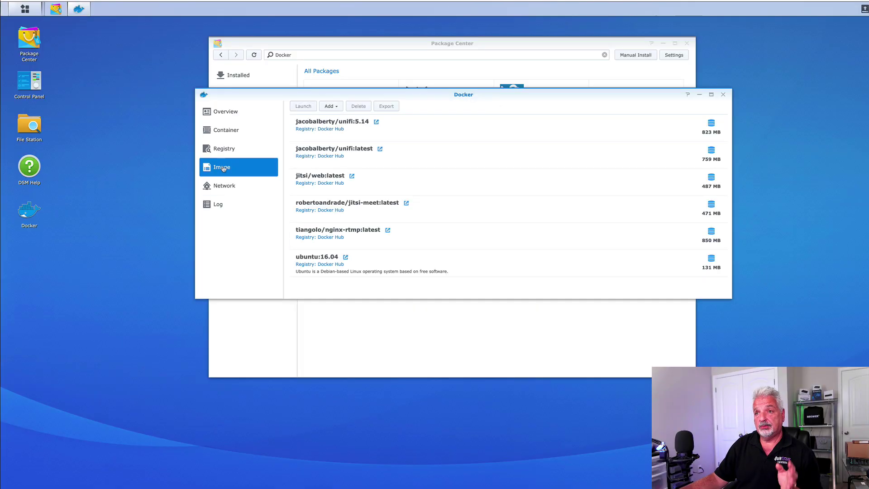
# Create a container from tiangolo/nginx-rtmp:latest with resource limitation on and a 2048 MB memory limit
pyautogui.doubleClick(341, 235)
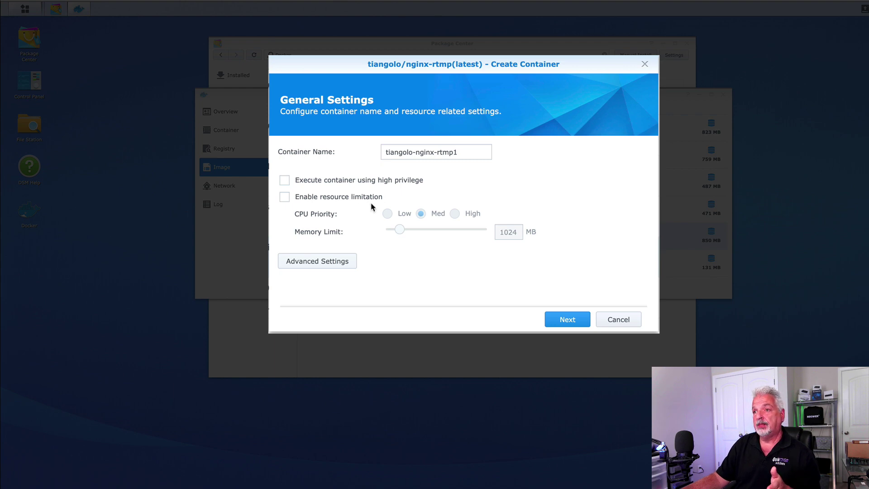
pyautogui.click(285, 197)
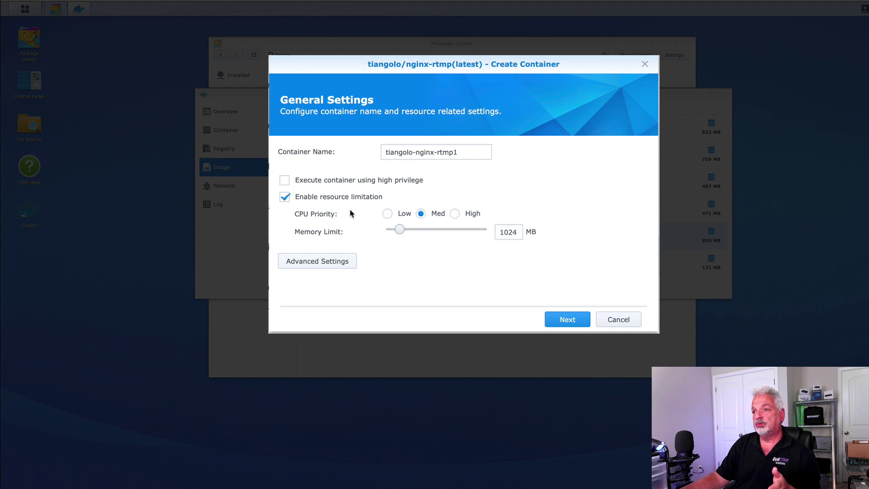
pyautogui.doubleClick(517, 236)
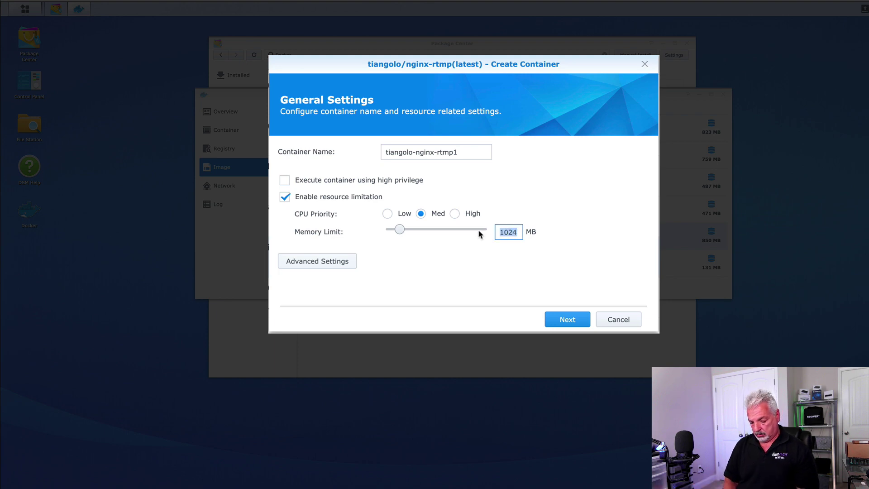
pyautogui.write('2048')
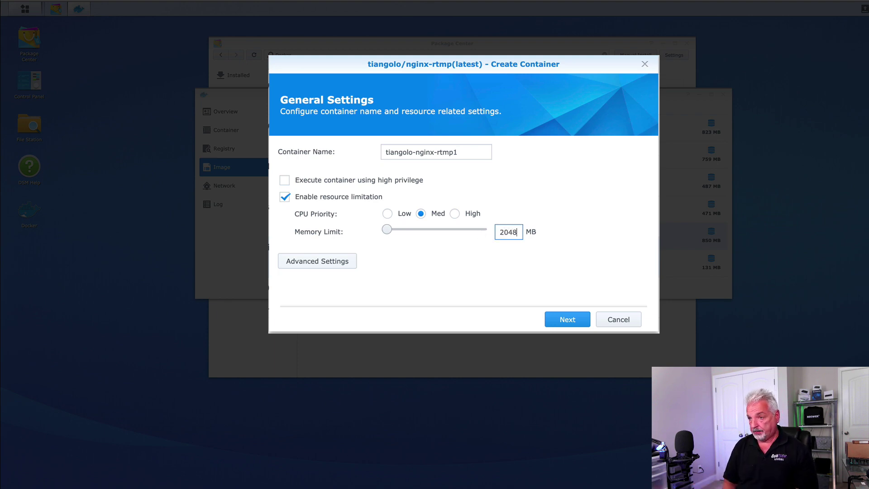
# In Advanced Settings, enable auto-restart and use the same network as Docker Host, then apply
pyautogui.click(316, 261)
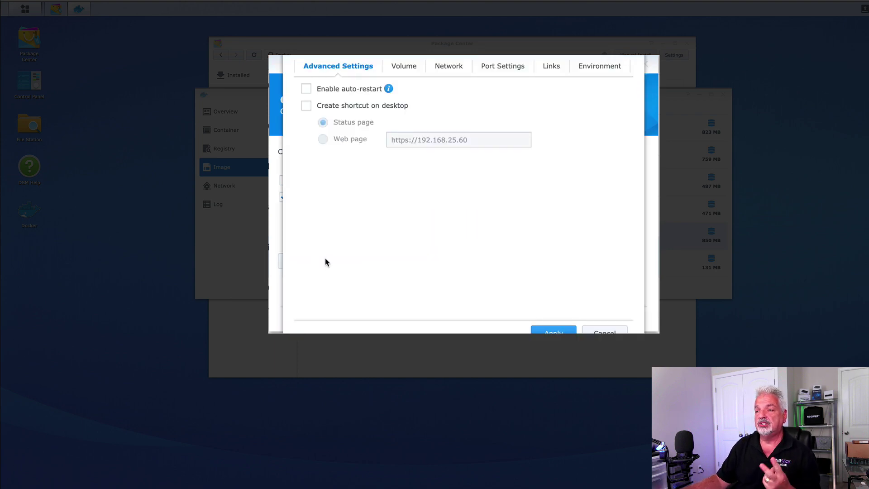
pyautogui.click(307, 88)
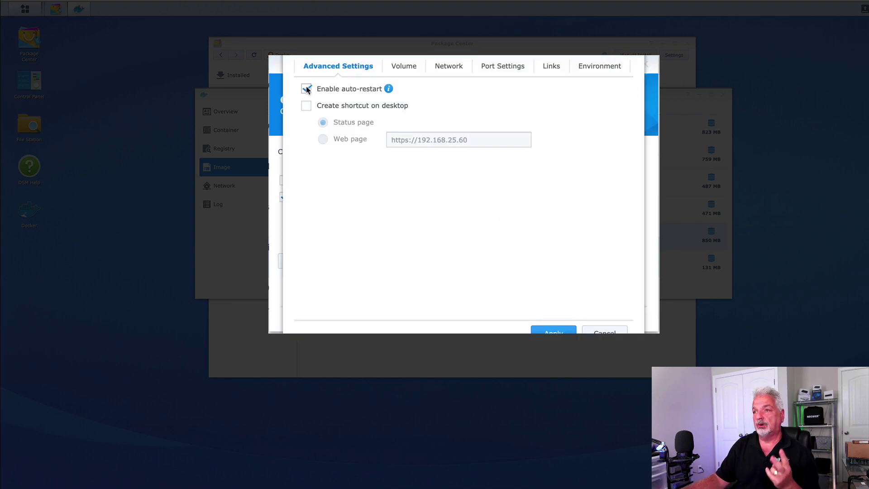
pyautogui.moveTo(389, 89)
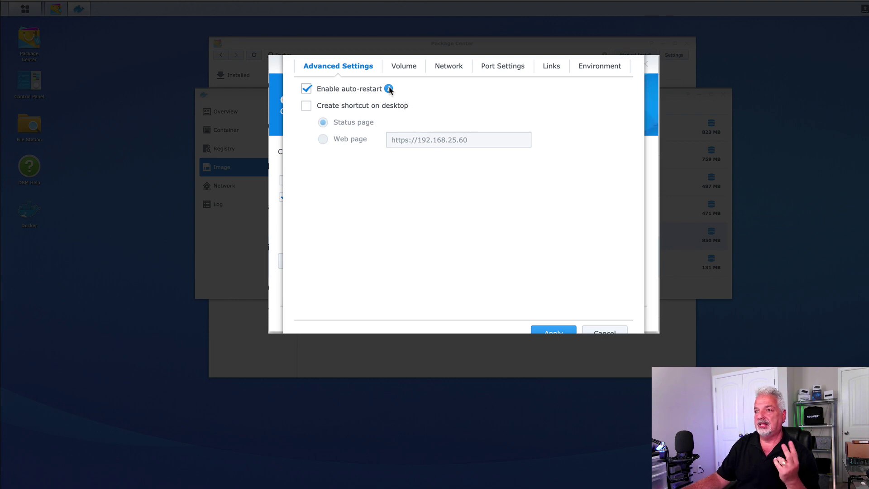
pyautogui.click(450, 68)
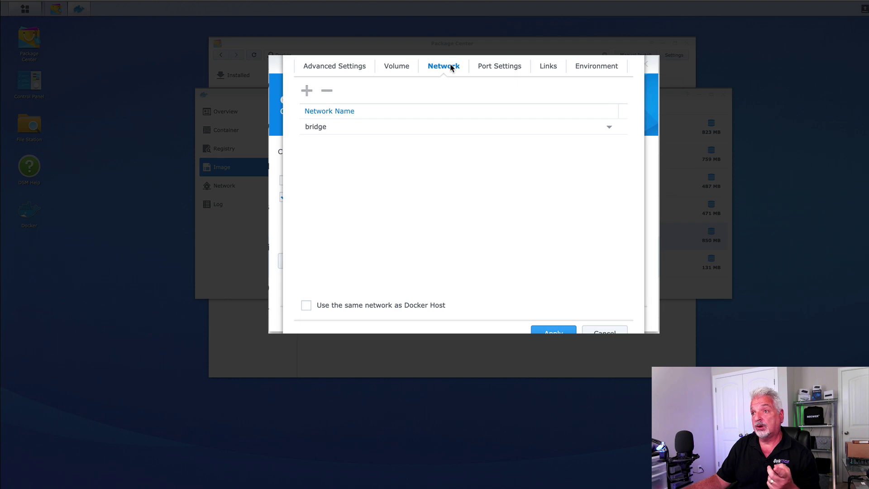
pyautogui.click(306, 305)
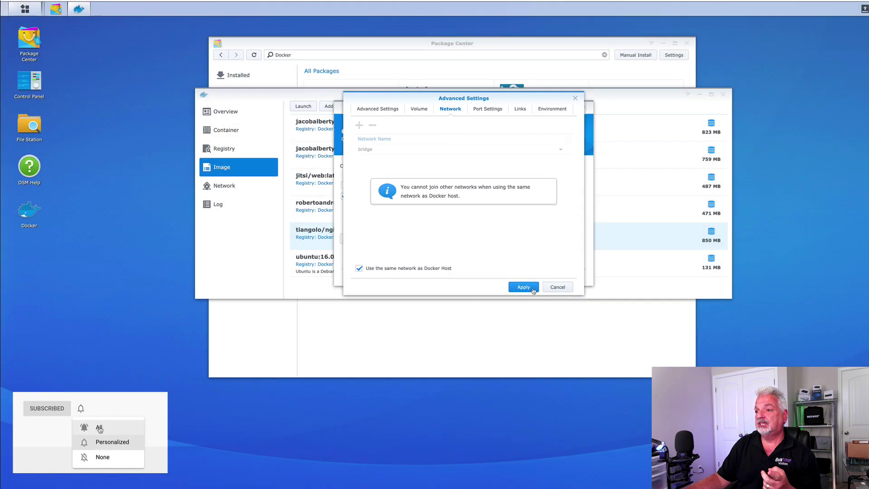
pyautogui.click(524, 288)
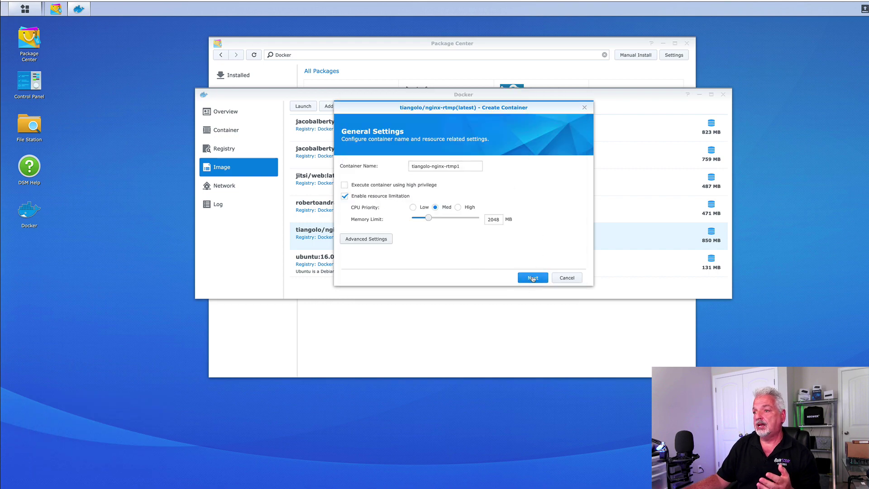
# Go to the Summary and apply with 'Run this container after the wizard is finished' ticked
pyautogui.click(532, 277)
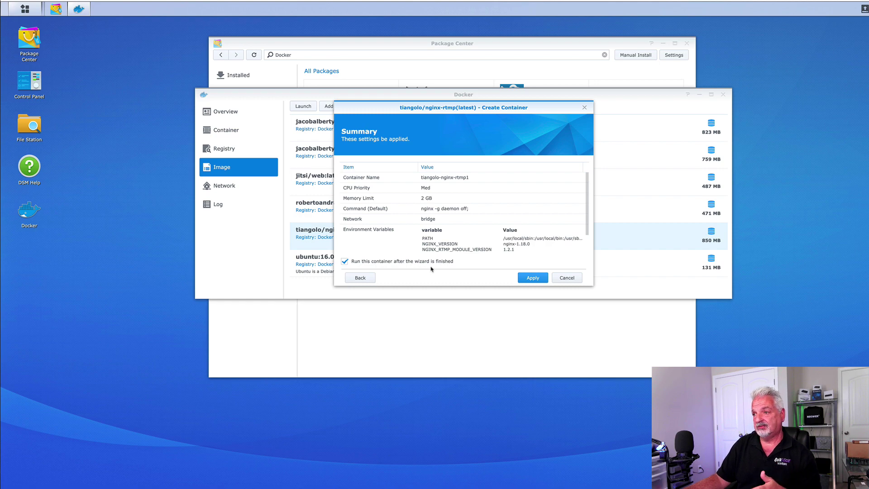
pyautogui.click(532, 278)
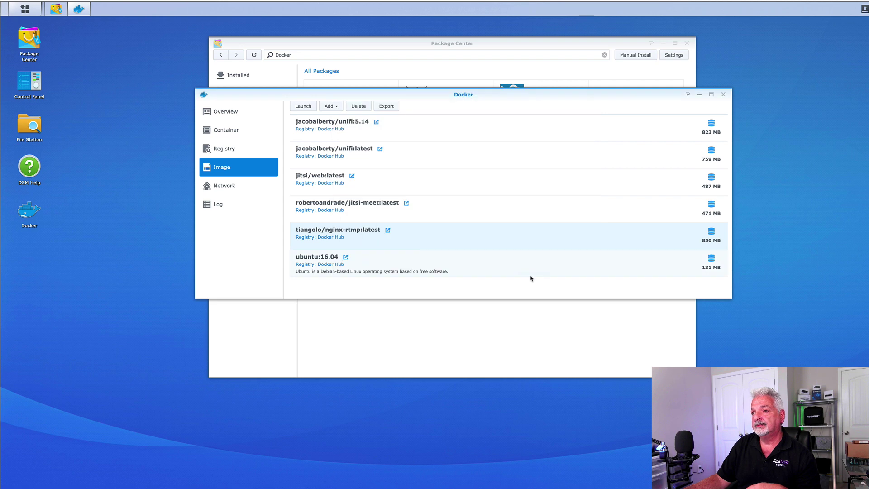
# Show the Container list to confirm tiangolo-nginx-rtmp1 is running
pyautogui.click(222, 133)
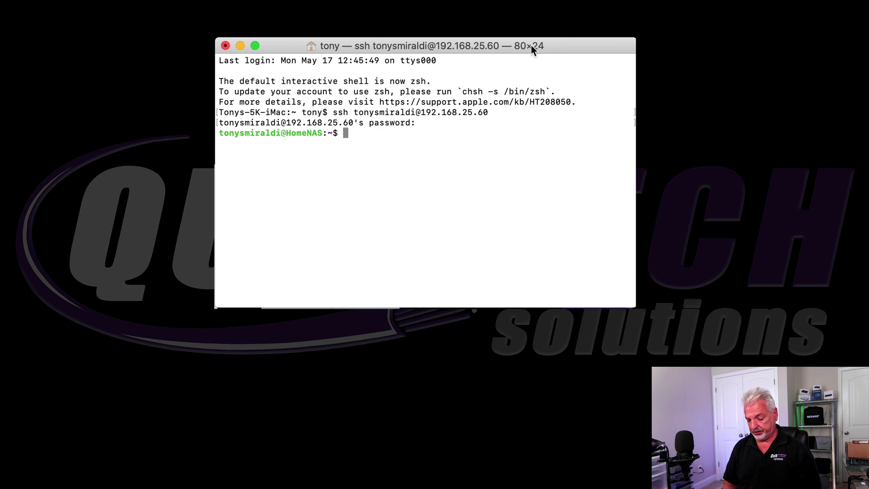
# Run 'sudo docker container ls' and enter the password to list the NAS's containers
pyautogui.write('sudo d')
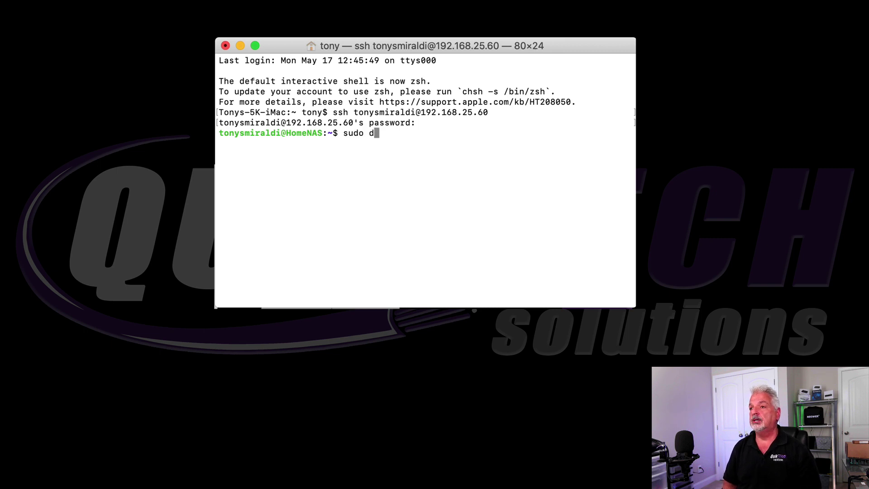
pyautogui.write('ocker conta')
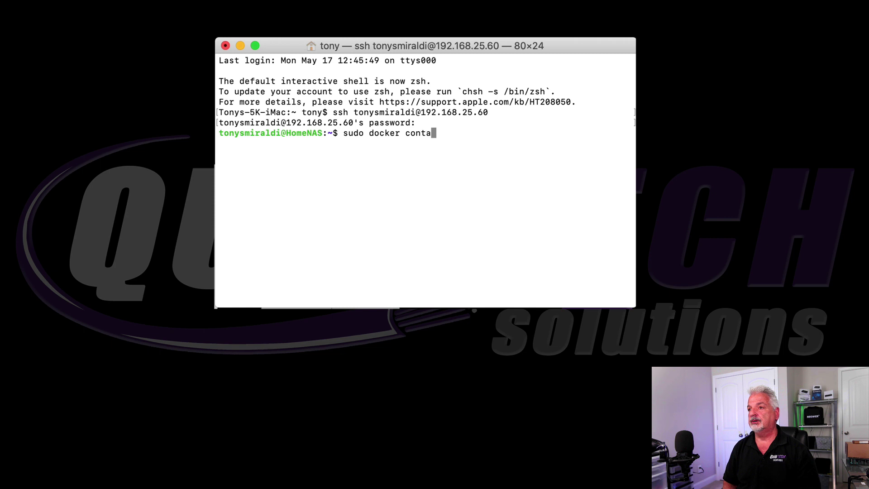
pyautogui.write('iner ls')
pyautogui.press('Return')
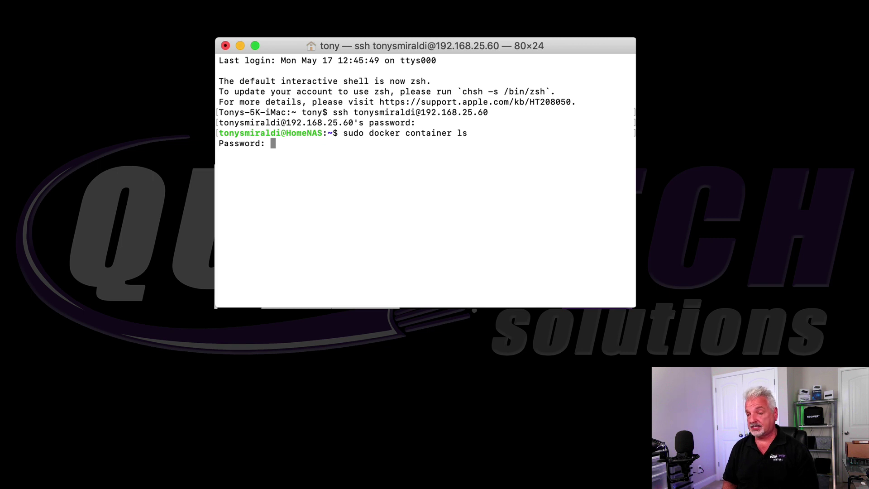
pyautogui.press('Return')
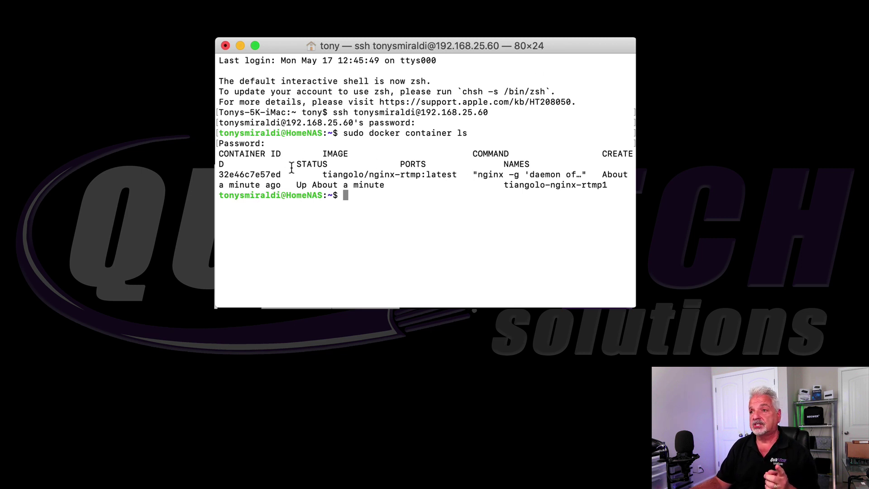
# Copy the tiangolo-nginx-rtmp1 container ID 32e46c7e57ed from the listing
pyautogui.moveTo(281, 175); pyautogui.dragTo(218, 176)
pyautogui.rightClick(233, 177)
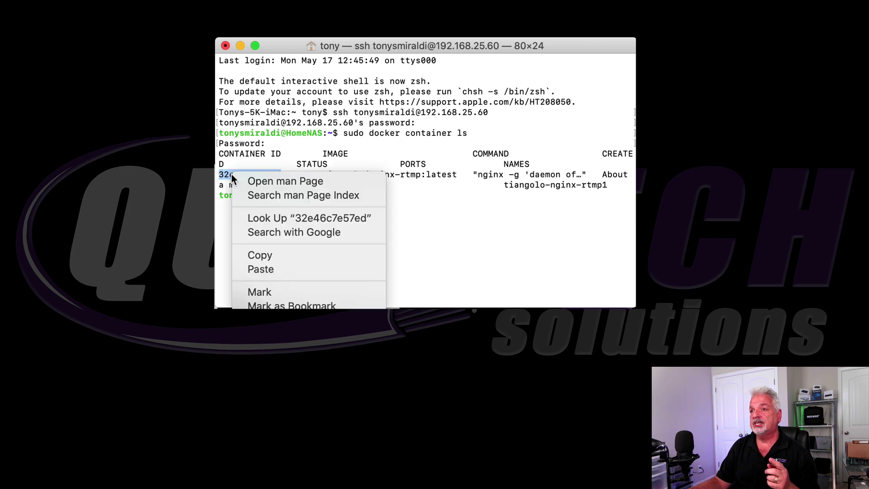
pyautogui.click(253, 255)
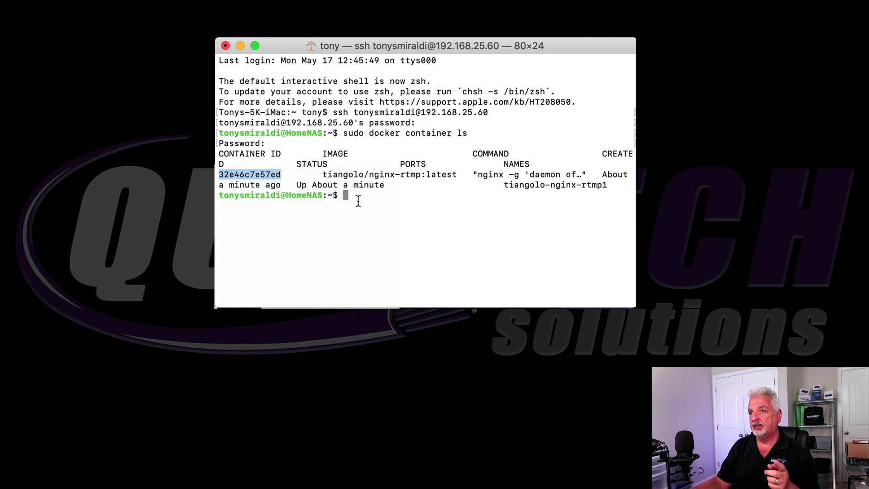
pyautogui.click(350, 198)
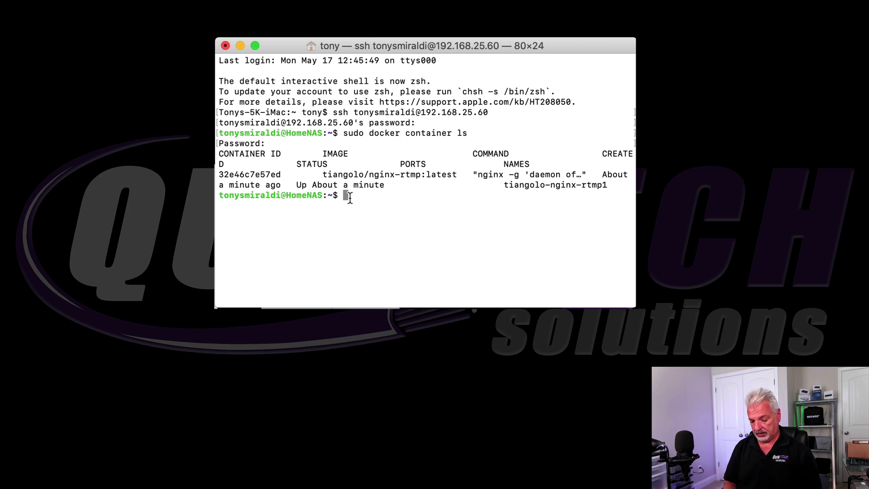
# Enter the container's bash shell with 'sudo docker exec -it <container ID> bash'
pyautogui.write('sudo ')
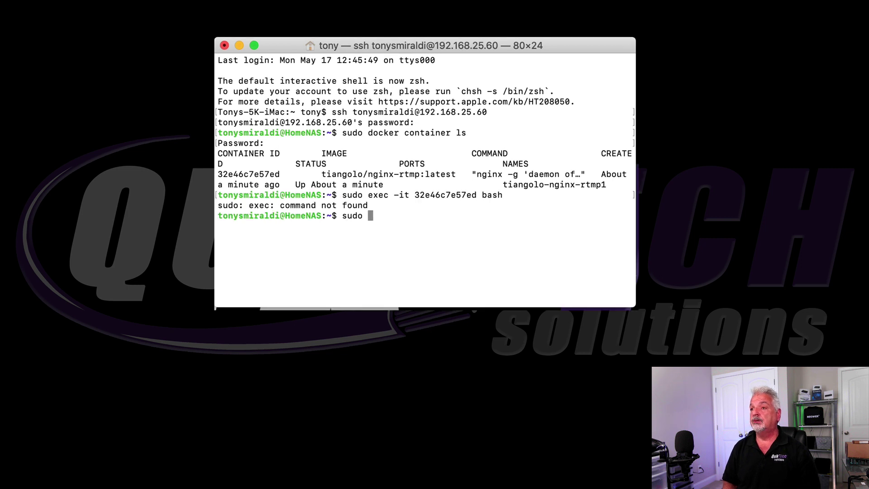
pyautogui.write('docker exe')
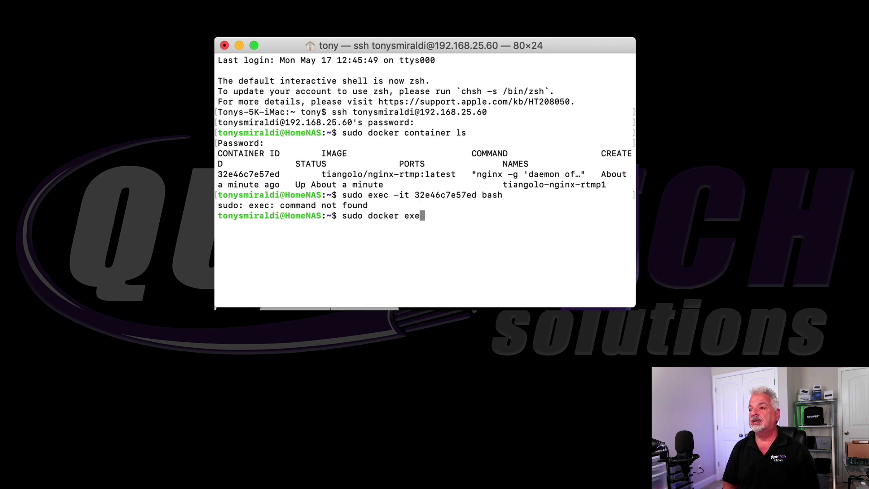
pyautogui.write('c')
pyautogui.press('BackSpace')
pyautogui.write('-it')
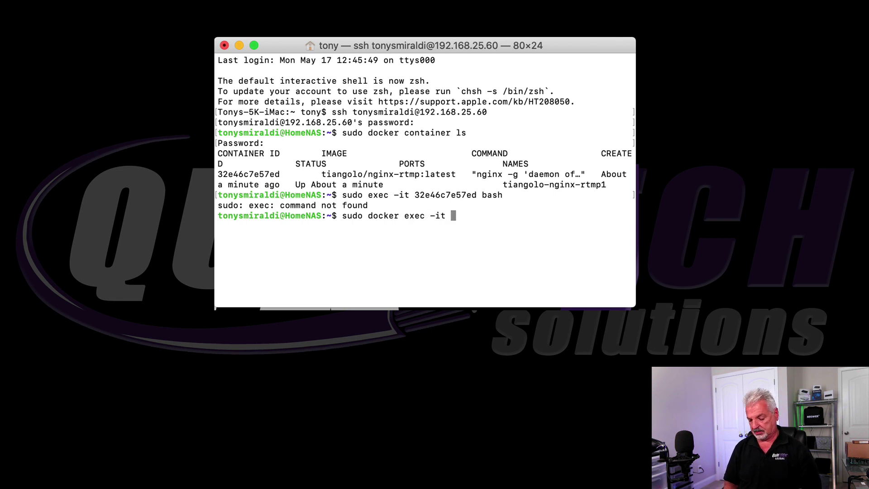
pyautogui.press('super+v')
pyautogui.write('bash')
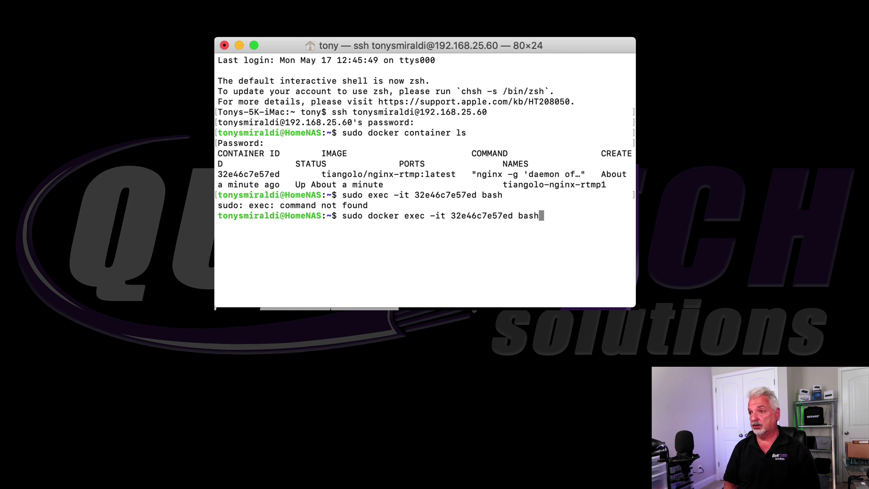
pyautogui.press('Return')
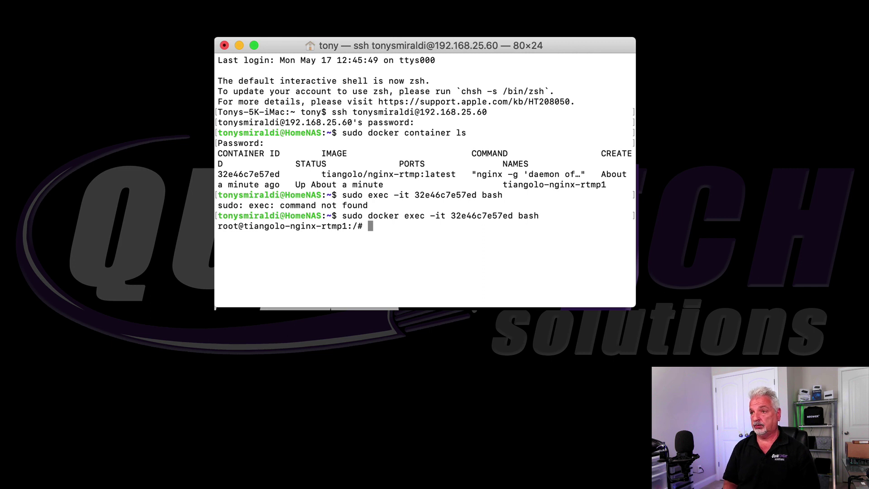
# Run 'apt-get update' then 'apt install nano' inside the container
pyautogui.write('apt-')
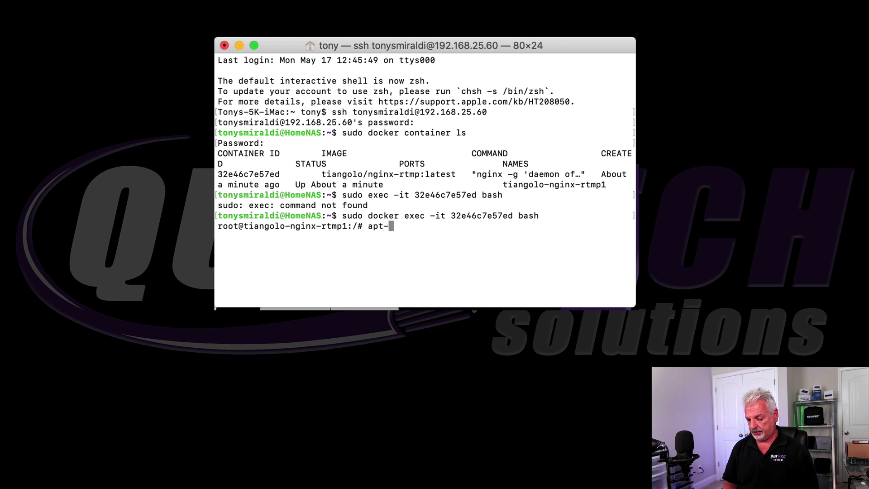
pyautogui.write('get u')
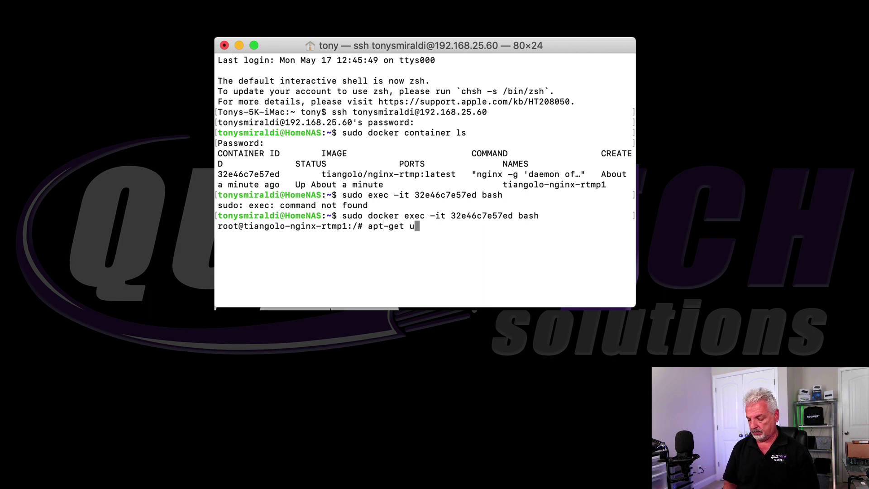
pyautogui.write('pdate')
pyautogui.press('Return')
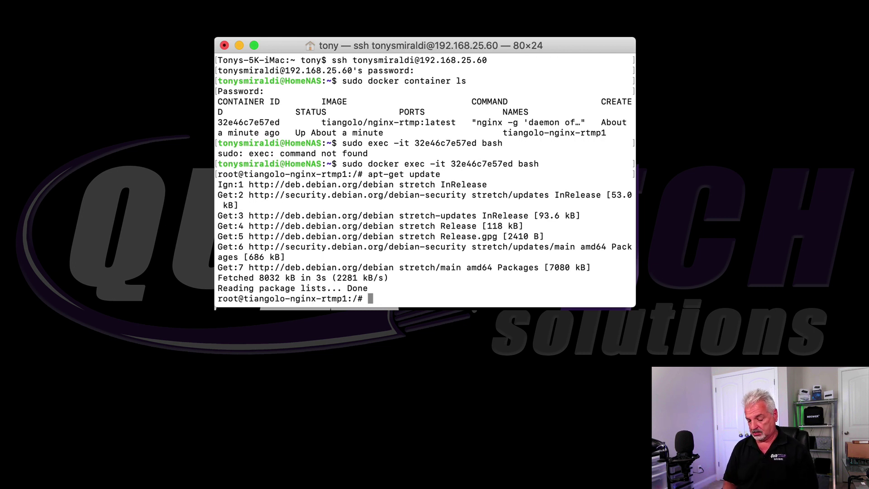
pyautogui.write('apt install nanp')
pyautogui.press('BackSpace')
pyautogui.write('o')
pyautogui.press('Return')
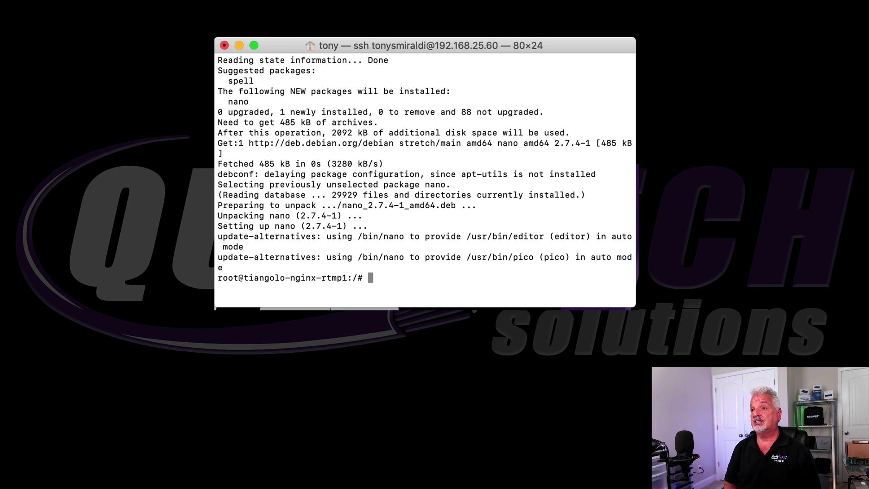
# Open /etc/nginx/nginx.conf in nano and type 'push' on a new line before the live block's closing brace
pyautogui.write('nano ')
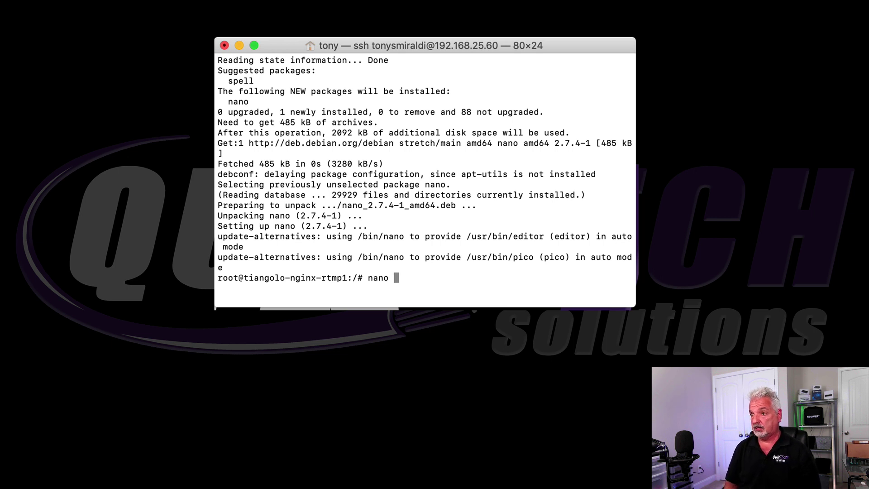
pyautogui.write('/etc/nginx')
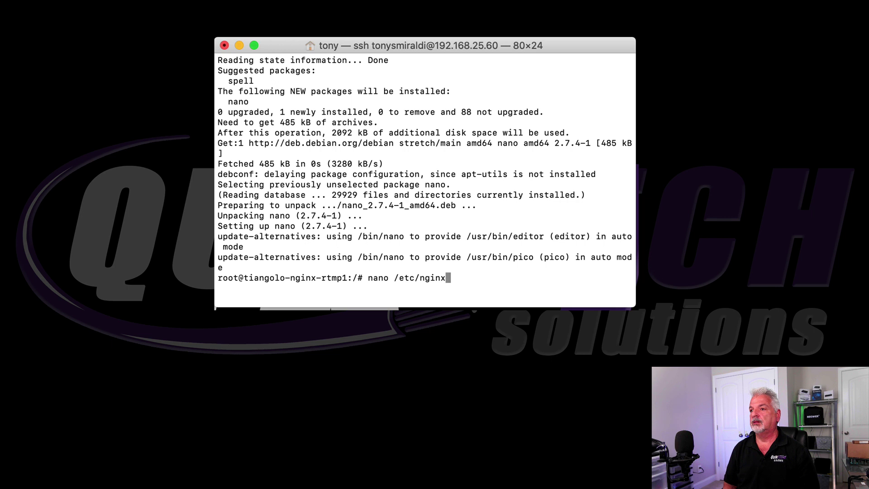
pyautogui.write('/nginx')
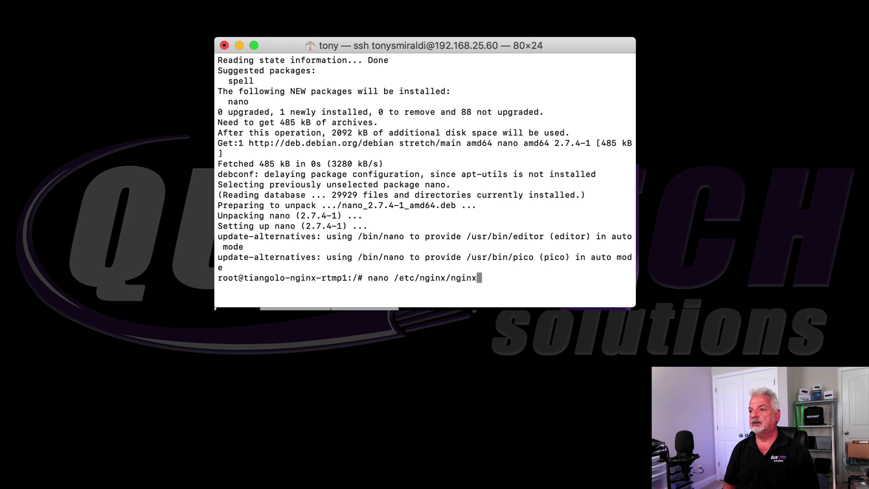
pyautogui.write('.con')
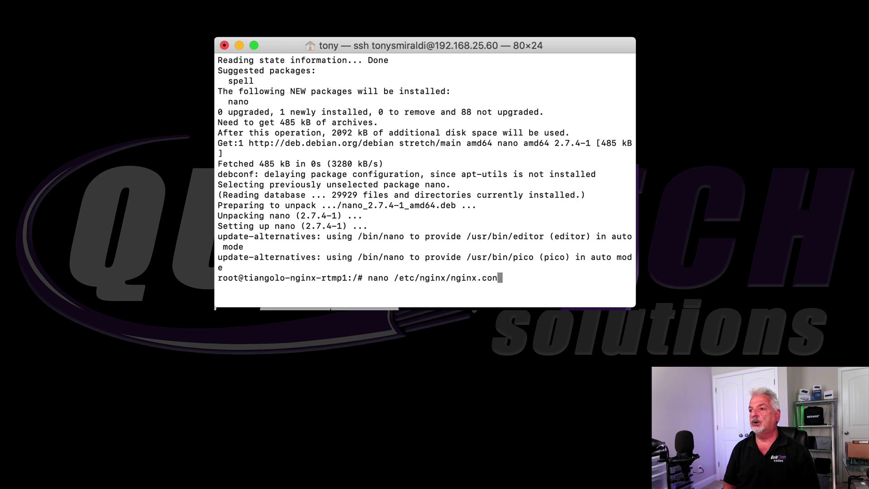
pyautogui.write('f')
pyautogui.press('Return')
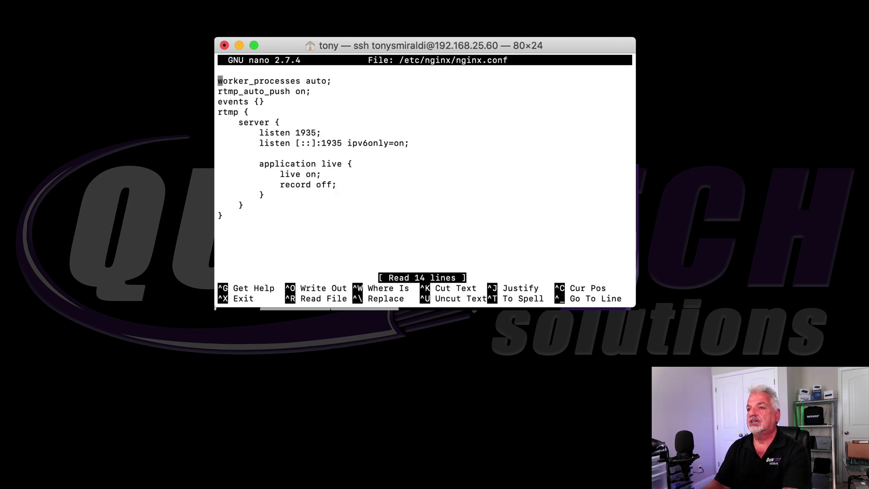
pyautogui.press('Down')
pyautogui.press('Down')
pyautogui.press('Down')
pyautogui.press('Down')
pyautogui.press('Down')
pyautogui.press('Down')
pyautogui.press('Down')
pyautogui.press('Down')
pyautogui.press('Down')
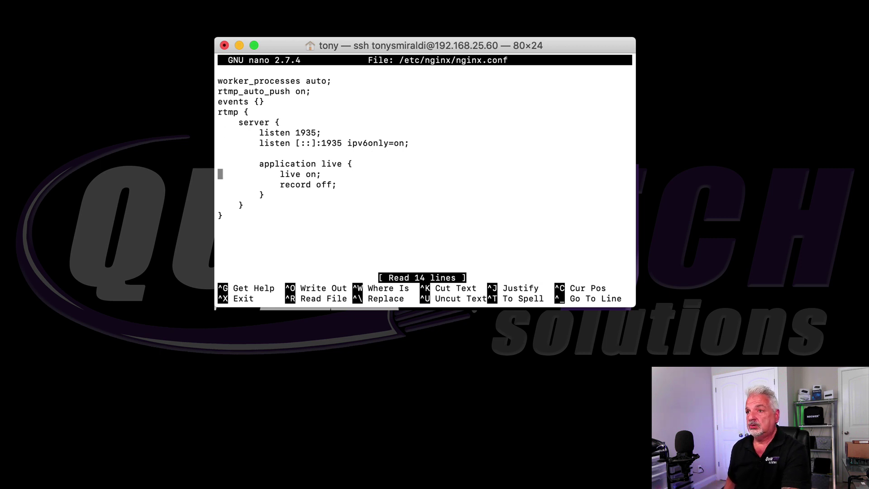
pyautogui.press('Down')
pyautogui.press('Down')
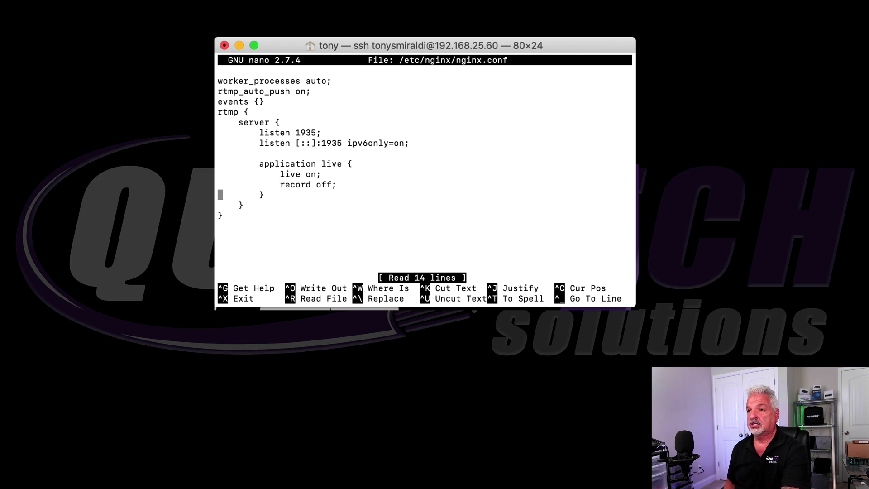
pyautogui.press('Return')
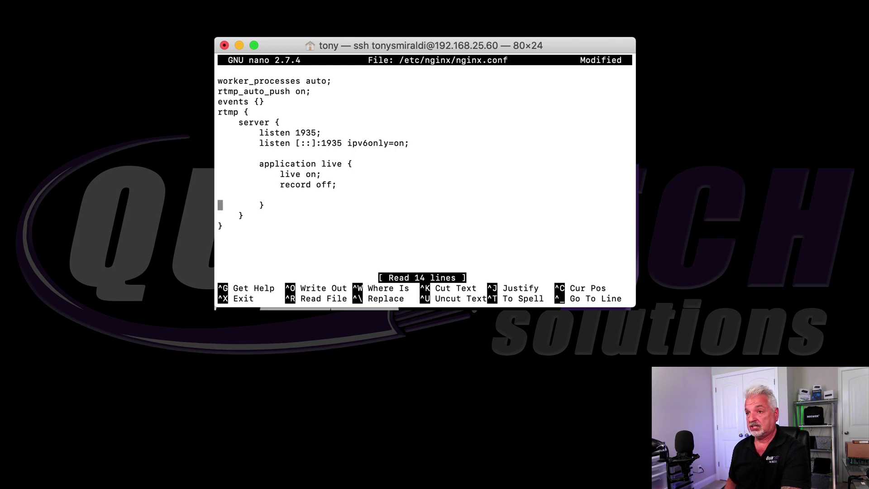
pyautogui.press('Up')
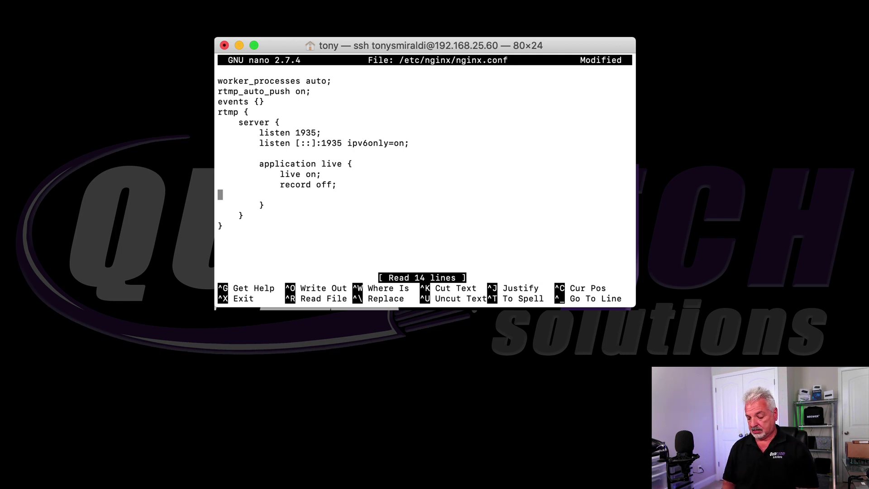
pyautogui.write('push')
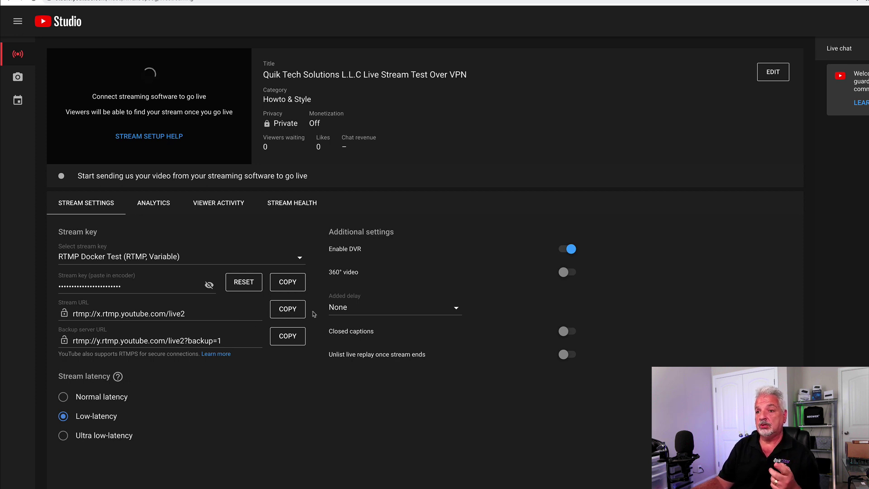
# Copy the YouTube Stream URL rtmp://x.rtmp.youtube.com/live2 from Stream settings to the clipboard
pyautogui.click(281, 311)
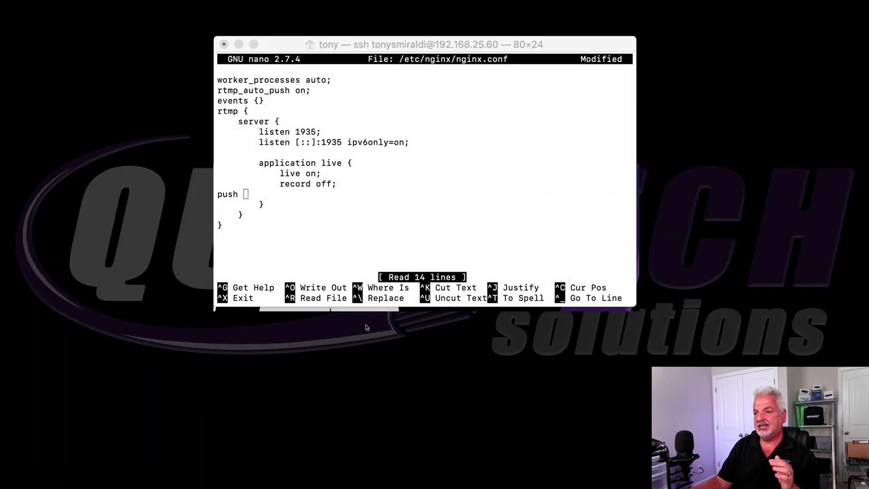
# Paste the YouTube RTMP URL after 'push' in nginx.conf and append '/yourstreamhere;'
pyautogui.click(247, 194)
pyautogui.rightClick(248, 193)
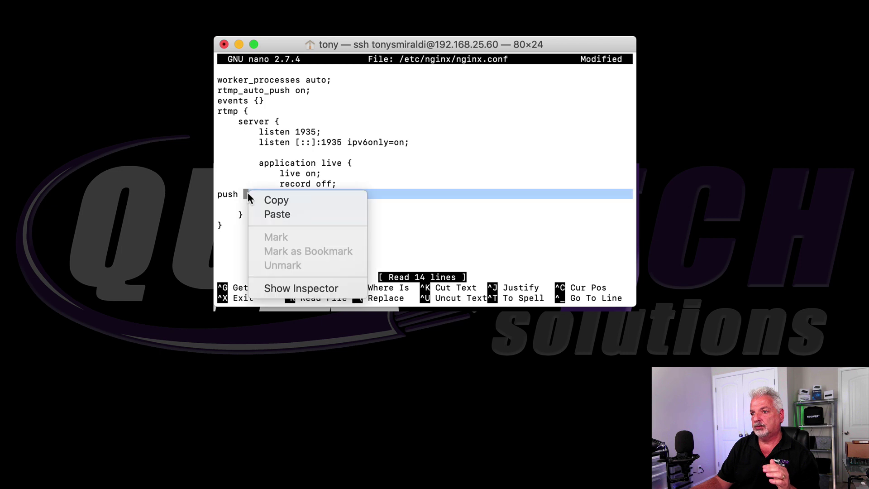
pyautogui.click(270, 211)
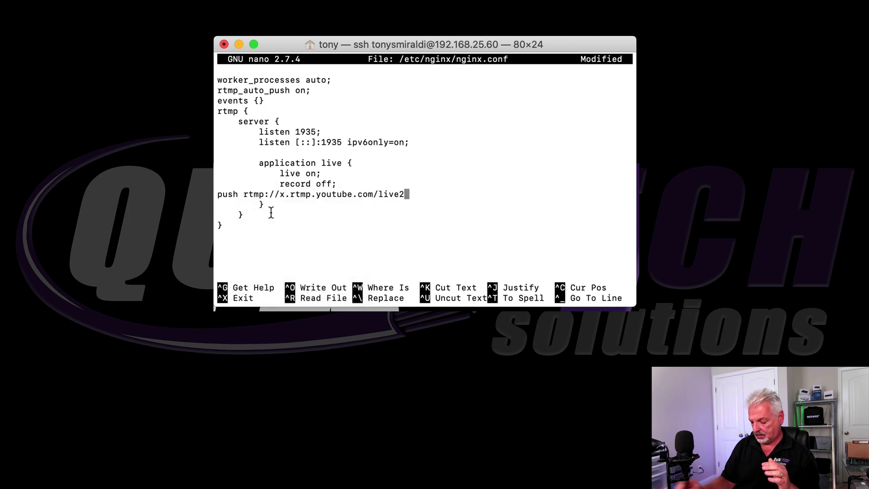
pyautogui.write('/')
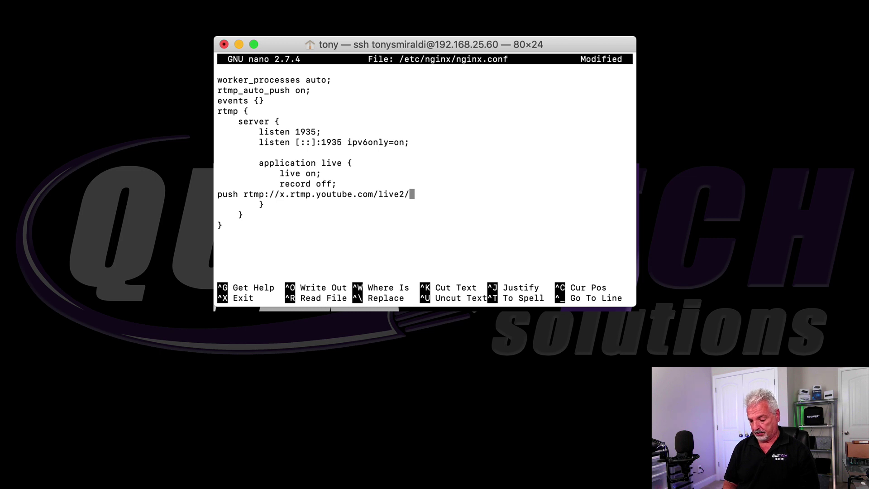
pyautogui.write('yourstreamhere')
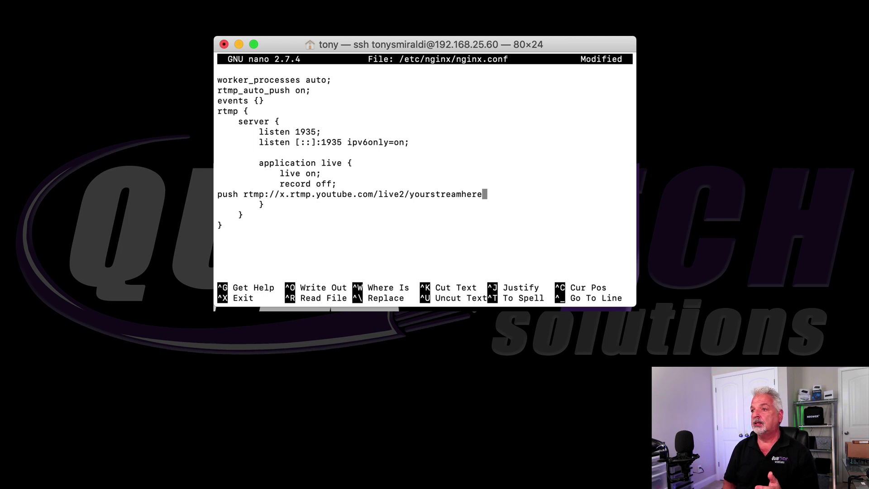
pyautogui.write(';')
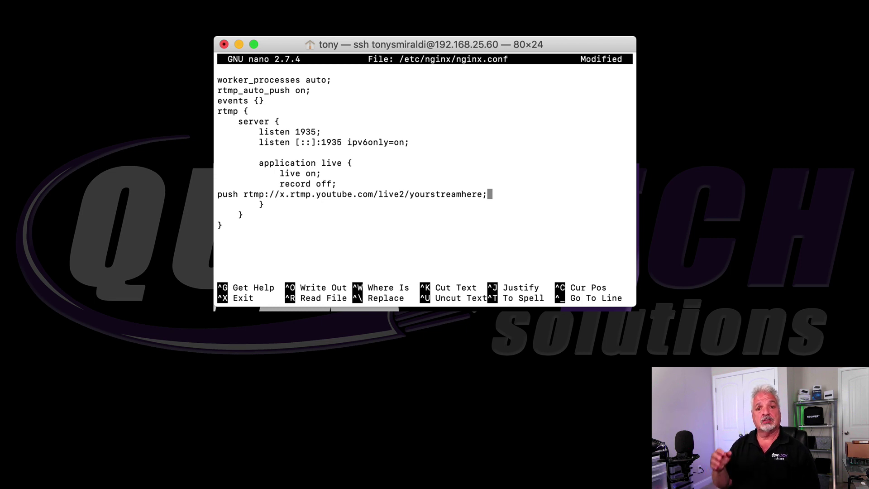
# Add a second line 'push rtmp://x.rtmp.youtube.com/live2/channelsstreamkey;' to nginx.conf
pyautogui.press('Return')
pyautogui.write('push')
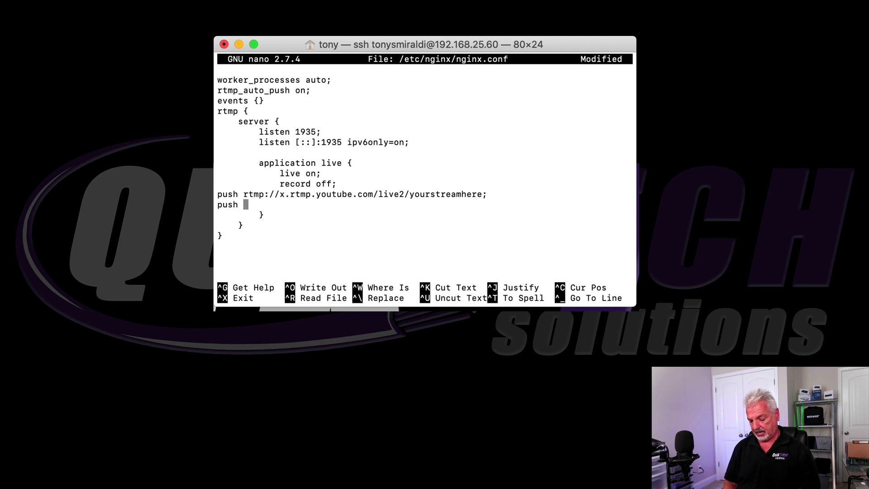
pyautogui.press('super+v')
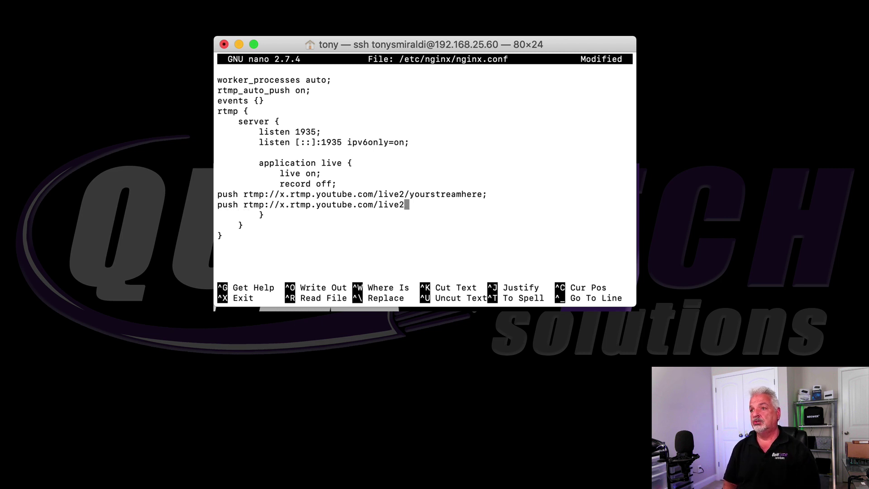
pyautogui.write('/')
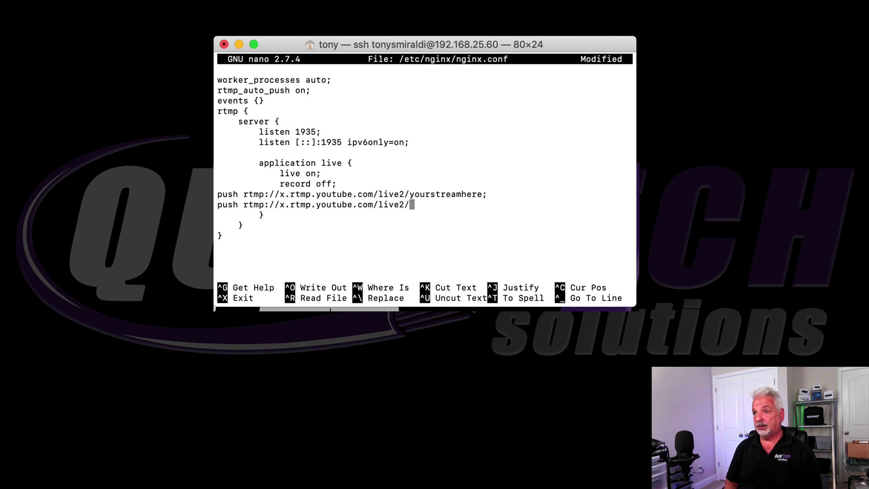
pyautogui.write('chann')
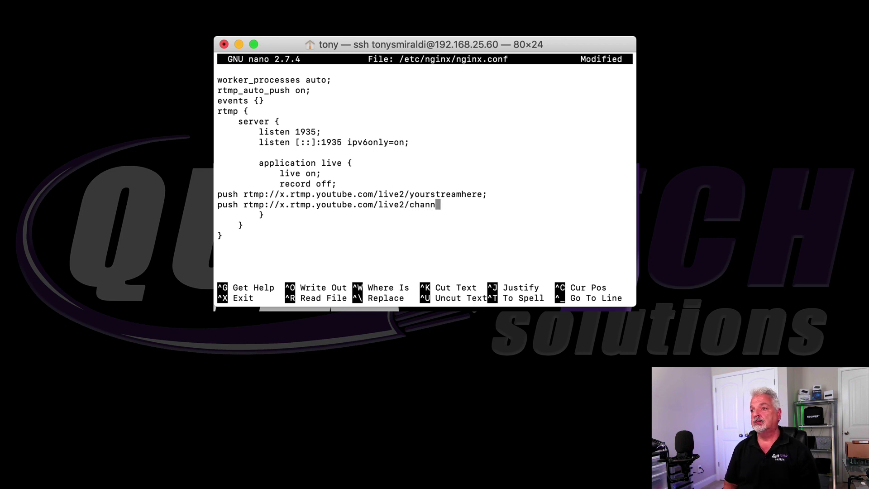
pyautogui.write('elsstr')
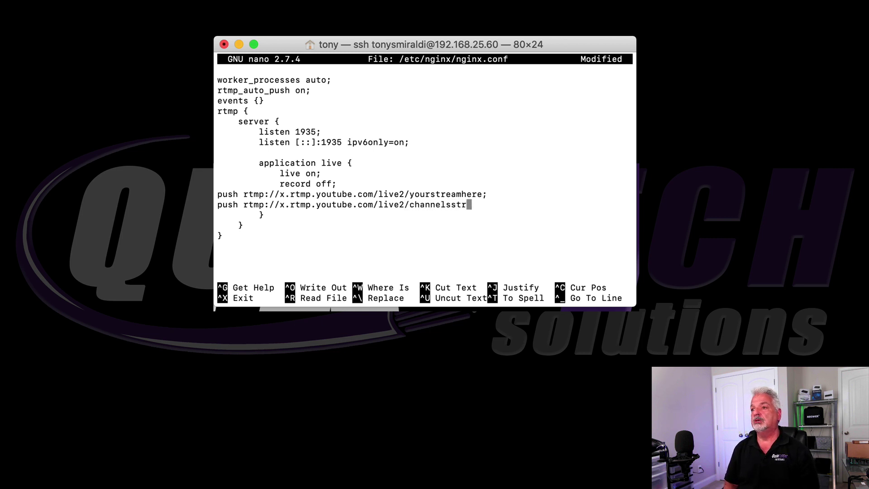
pyautogui.write('eamkey')
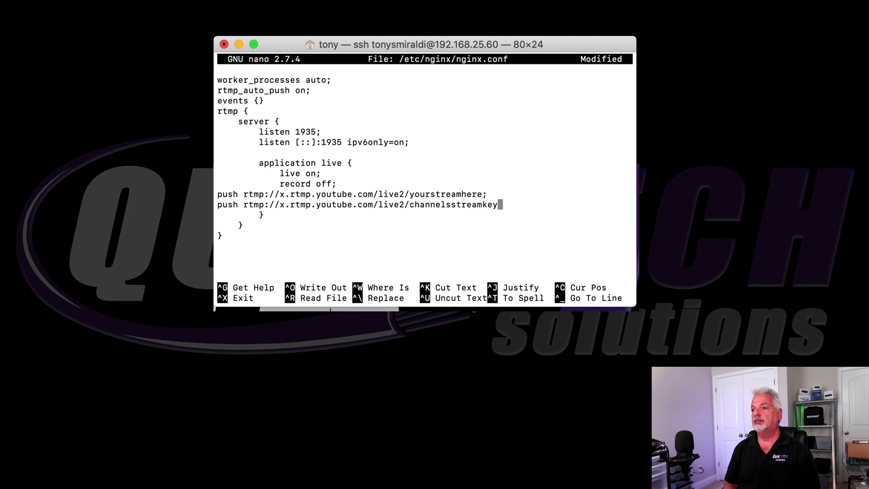
pyautogui.write(';')
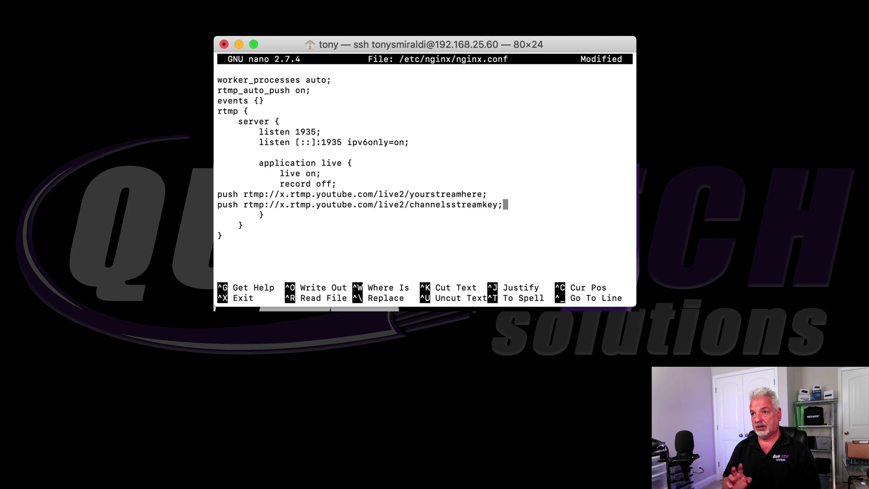
# Add a third push line to the live2 address ending in '/channelstreamkey;'
pyautogui.press('Return')
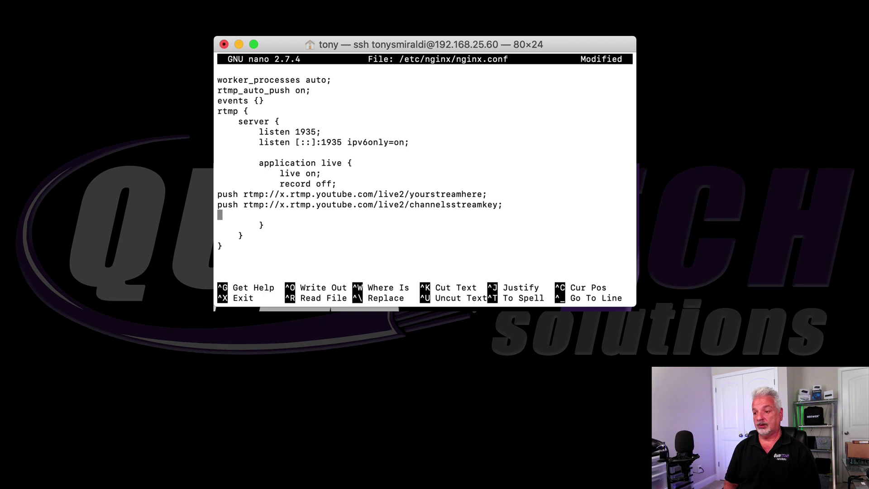
pyautogui.write('push')
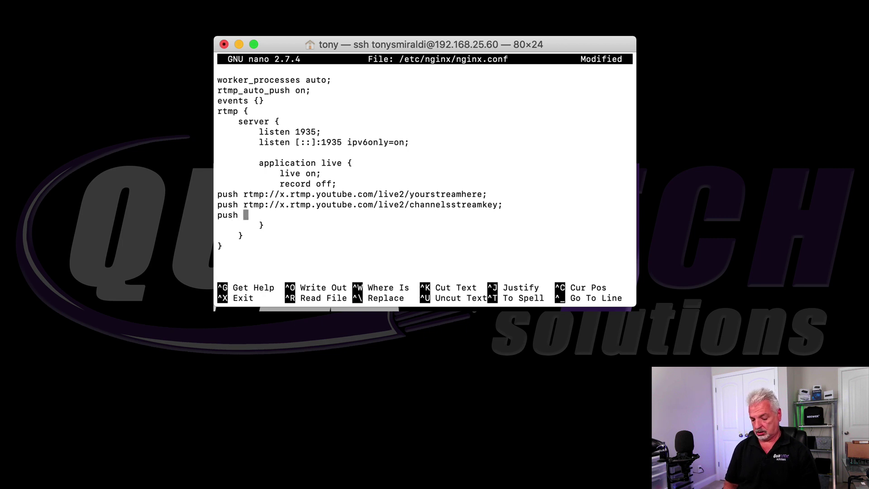
pyautogui.press('super+v')
pyautogui.write('/')
pyautogui.write('chan')
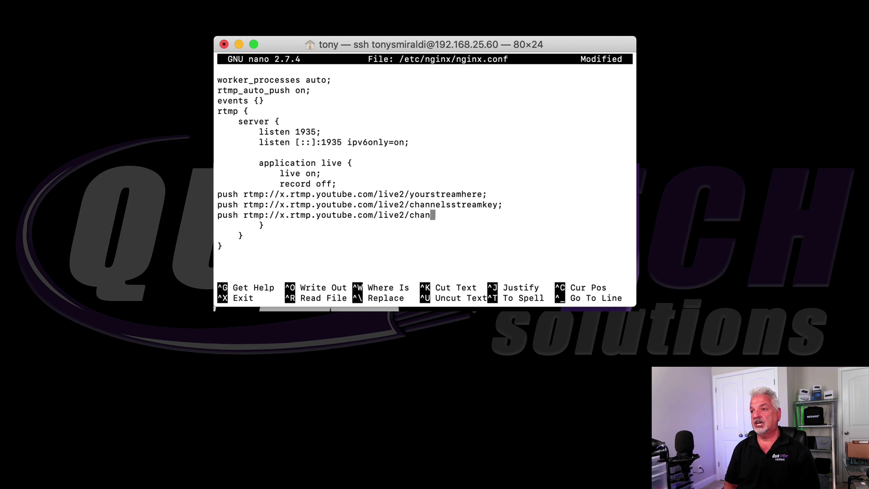
pyautogui.write('nels')
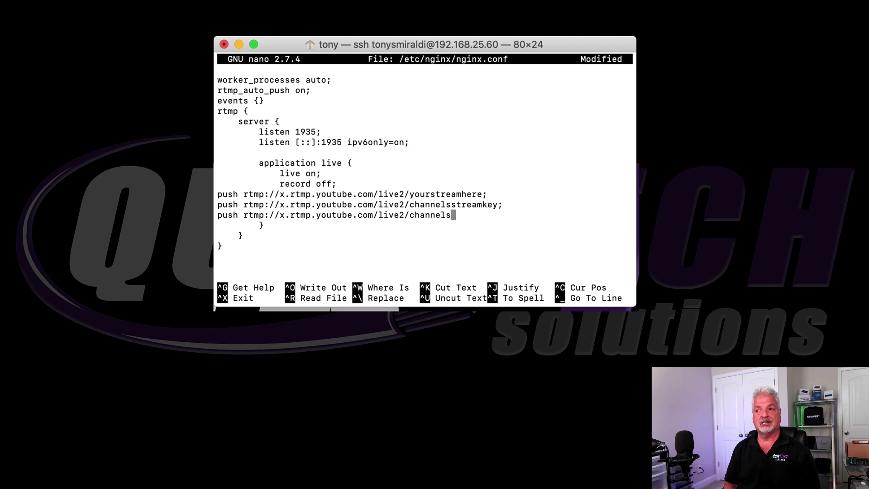
pyautogui.write('str')
pyautogui.press('BackSpace')
pyautogui.press('BackSpace')
pyautogui.press('BackSpace')
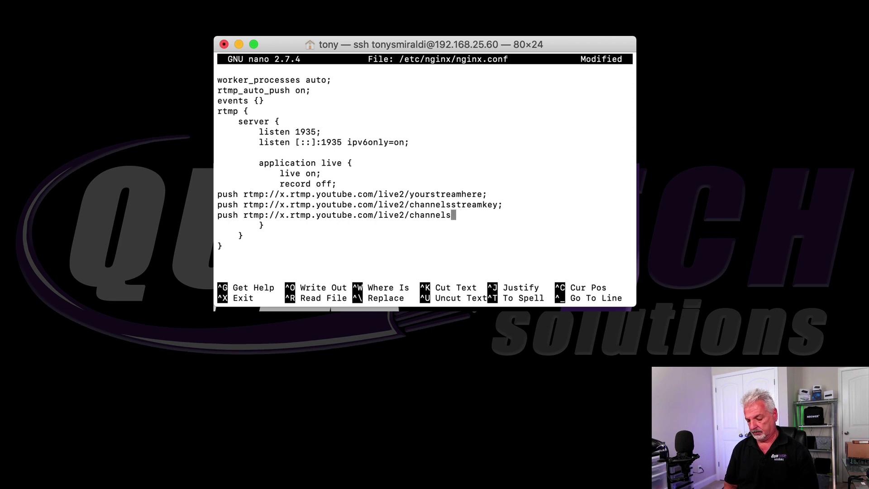
pyautogui.write('treamnk')
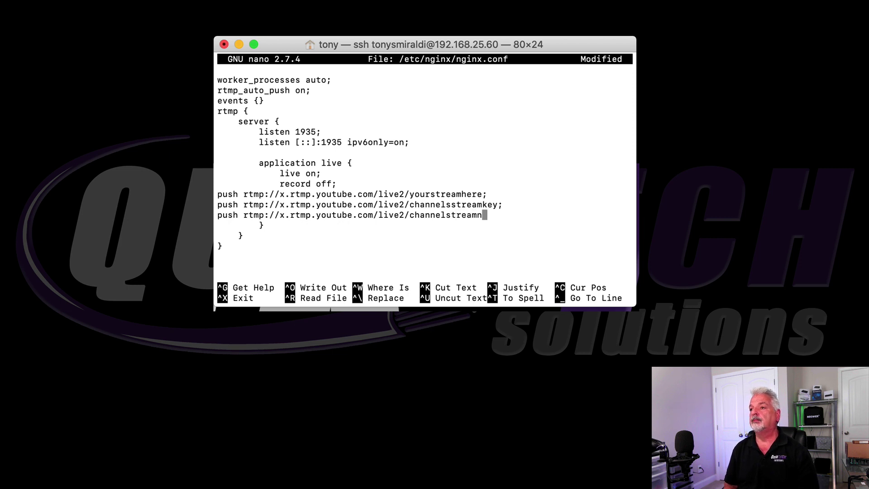
pyautogui.press('BackSpace')
pyautogui.press('BackSpace')
pyautogui.write('key;')
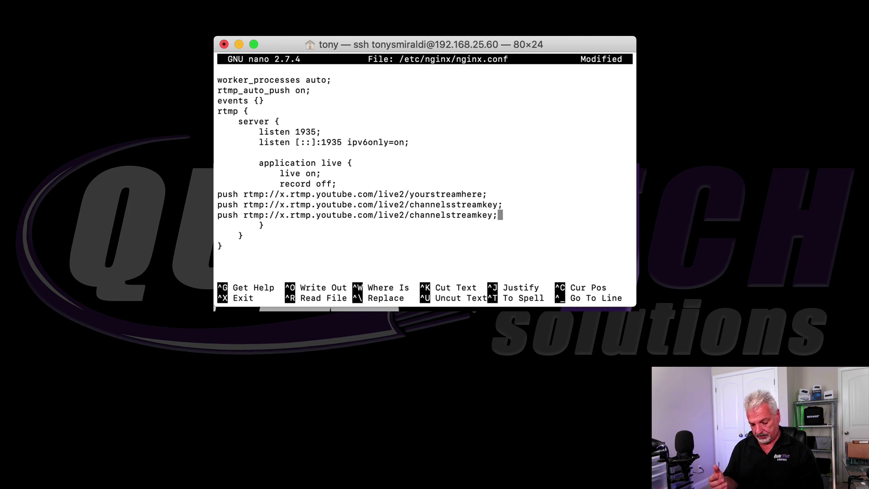
# Save the changes to /etc/nginx/nginx.conf and exit nano
pyautogui.hotkey('ctrl', 'x')
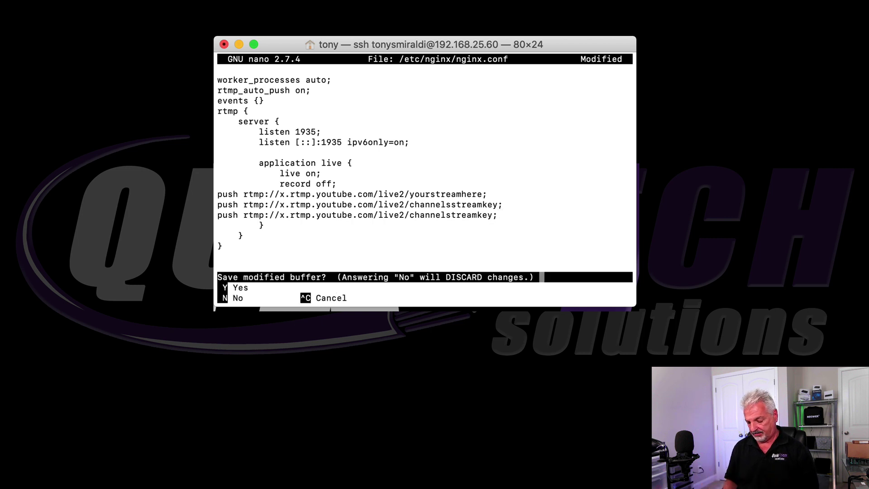
pyautogui.press('y')
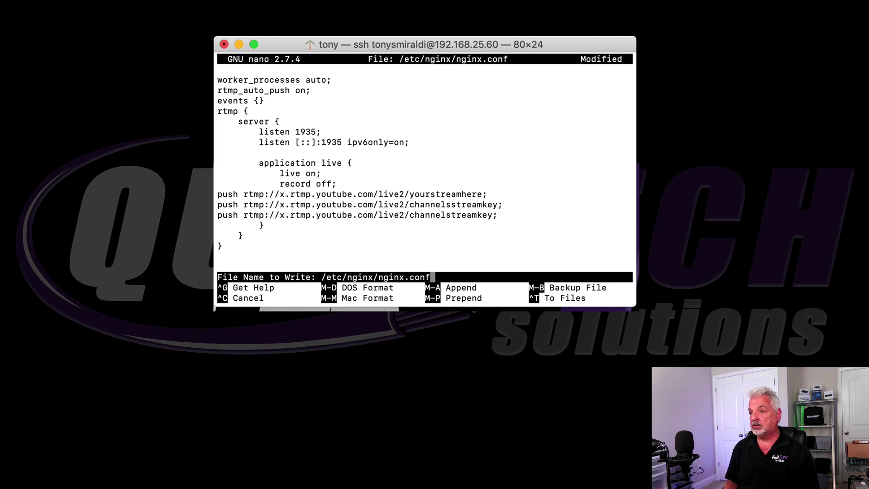
pyautogui.press('Return')
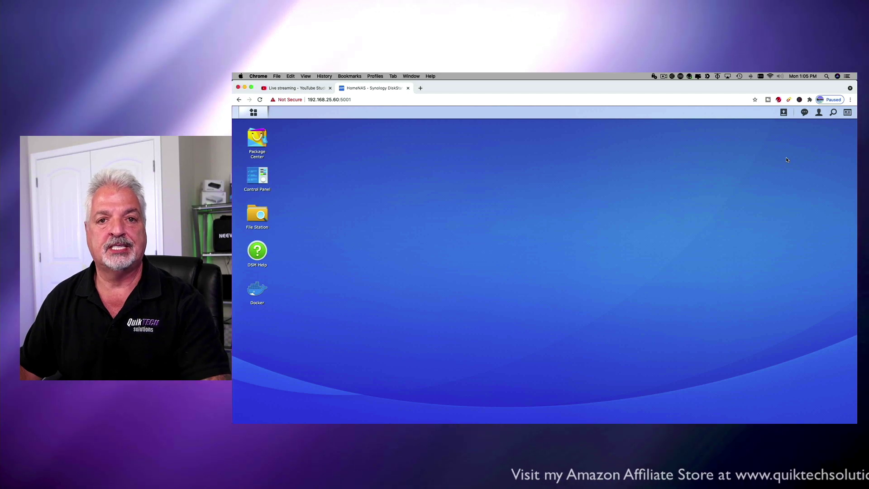
# Restart the tiangolo-nginx-rtmp1 container from Docker's Container list using its on/off toggle
pyautogui.click(256, 290)
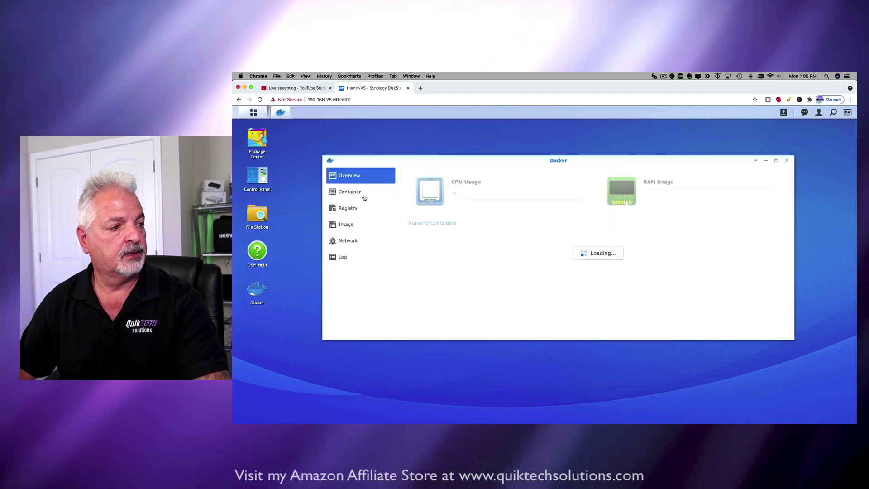
pyautogui.click(350, 192)
pyautogui.click(520, 191)
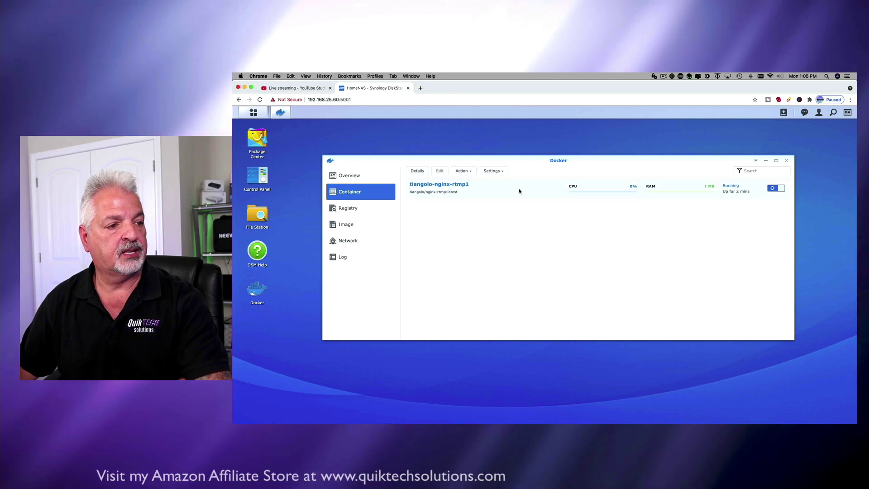
pyautogui.click(772, 189)
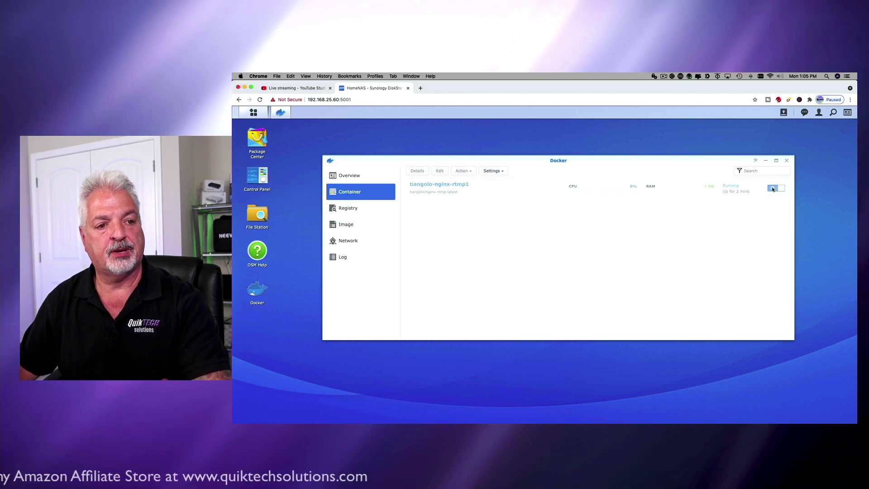